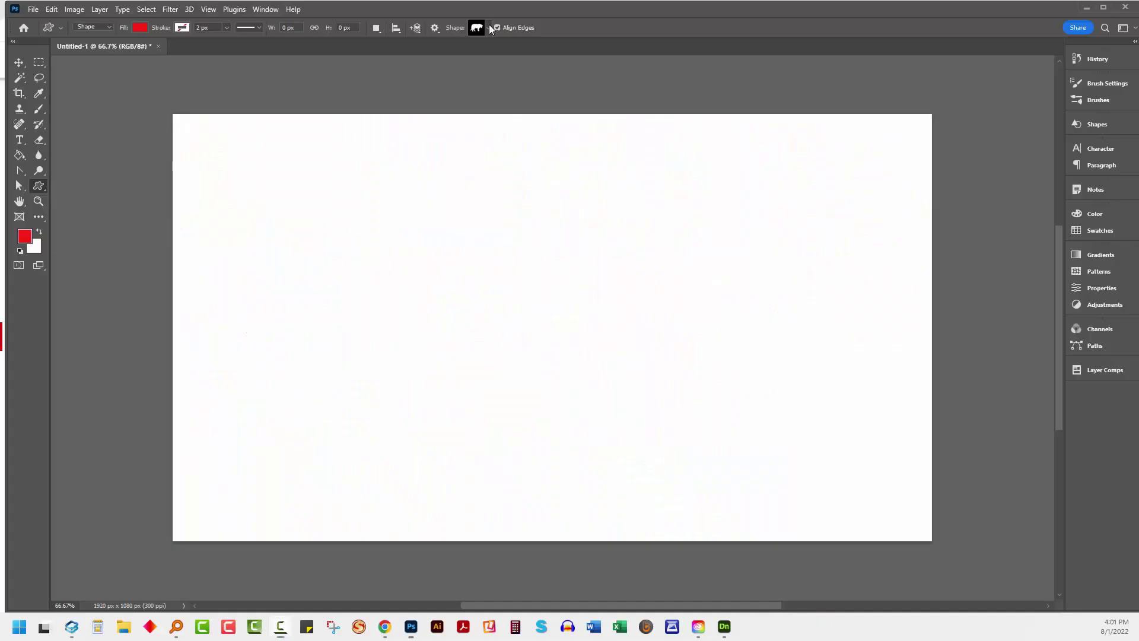
Switch to the Custom Shape Tool and show its picker with Wild Animals, Leaf Trees, Boats and Flowers.
left_click(489, 28)
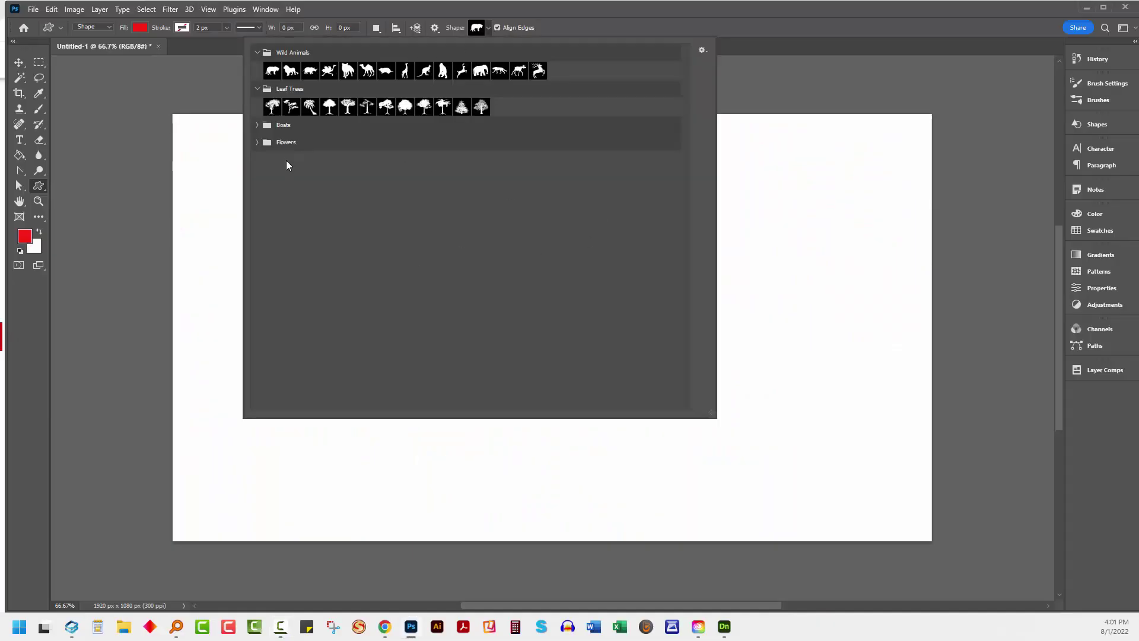
left_click(40, 188)
right_click(40, 187)
left_click(83, 246)
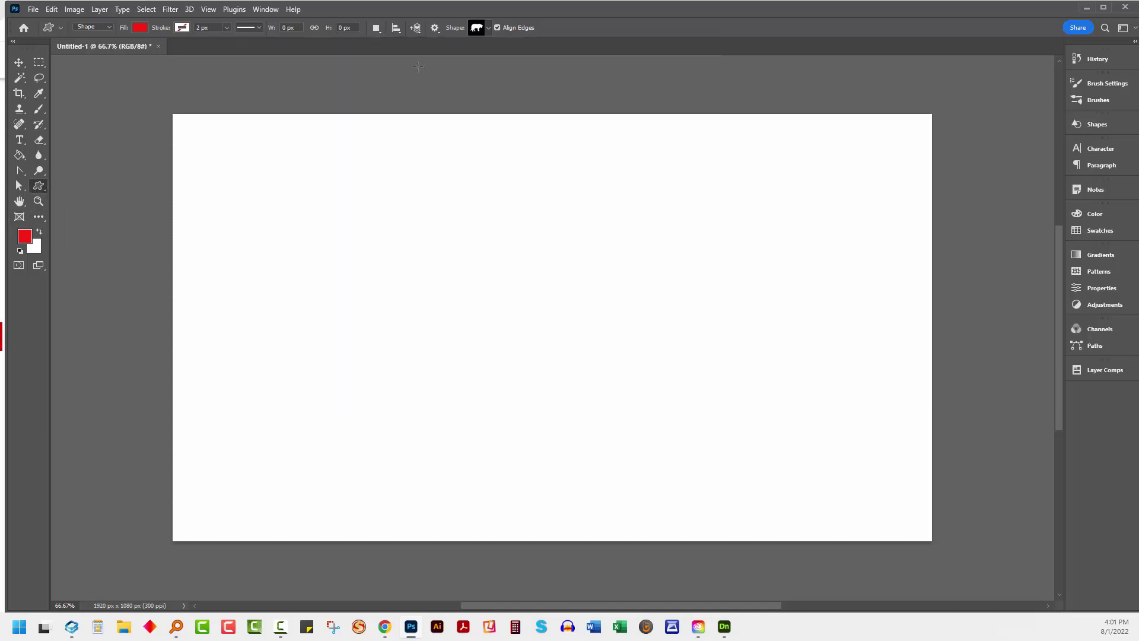
left_click(490, 28)
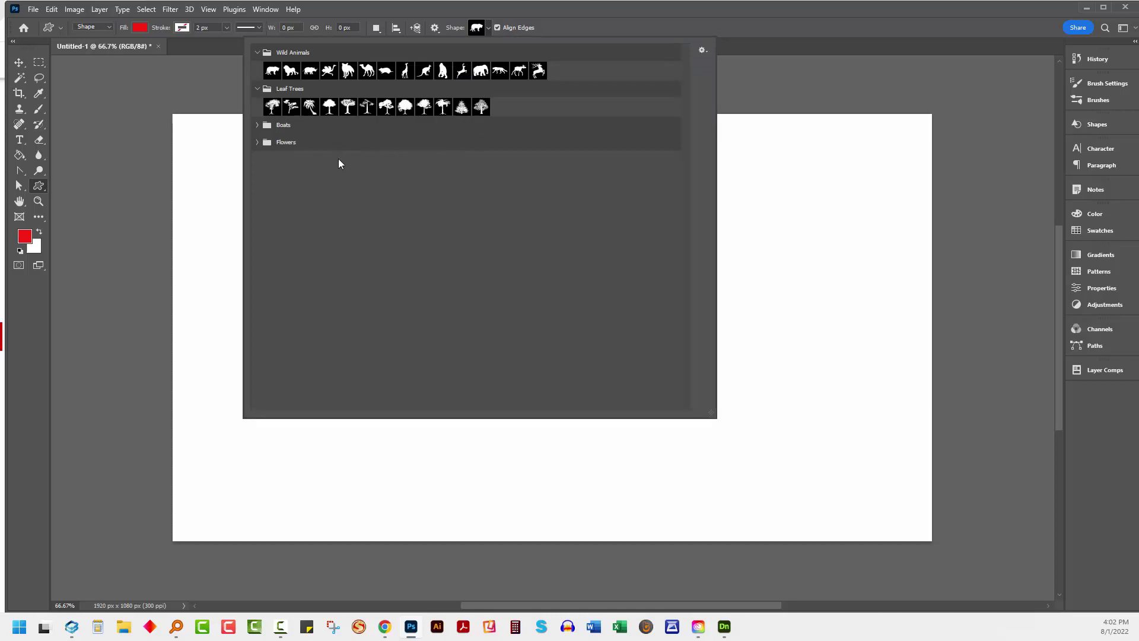
Append the default shapes from the picker's settings menu and confirm the prompt.
left_click(704, 51)
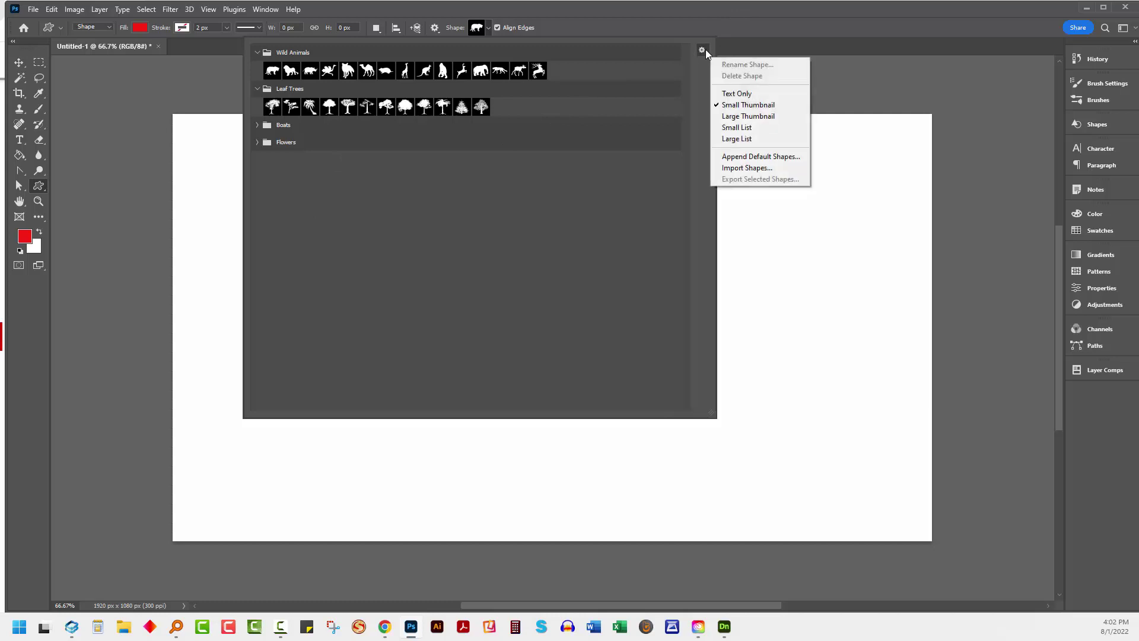
left_click(763, 158)
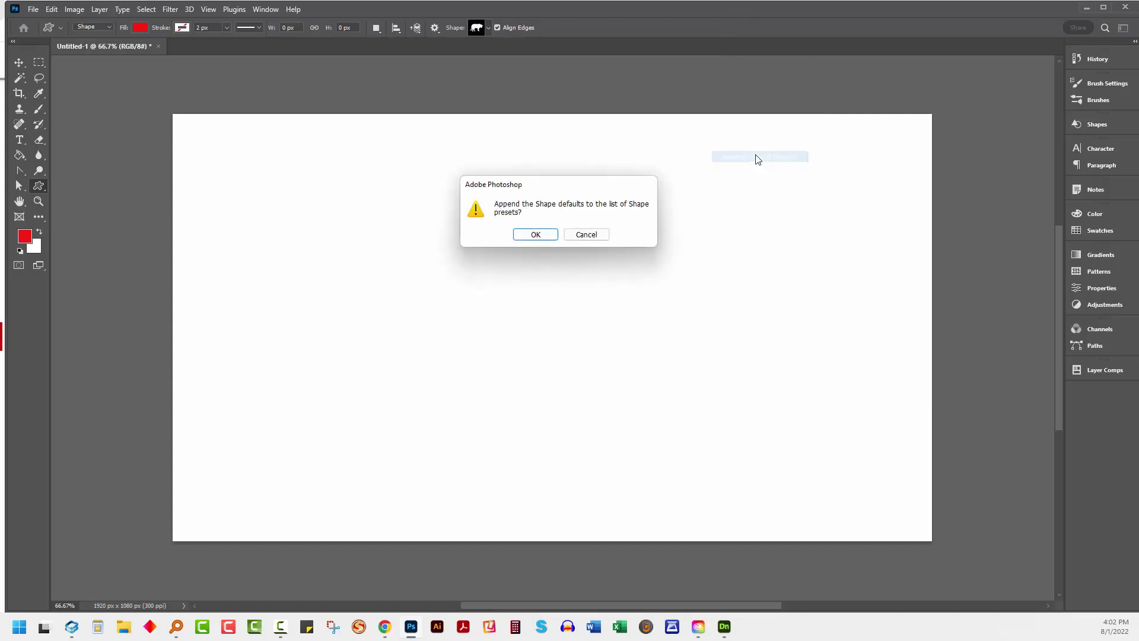
left_click(534, 235)
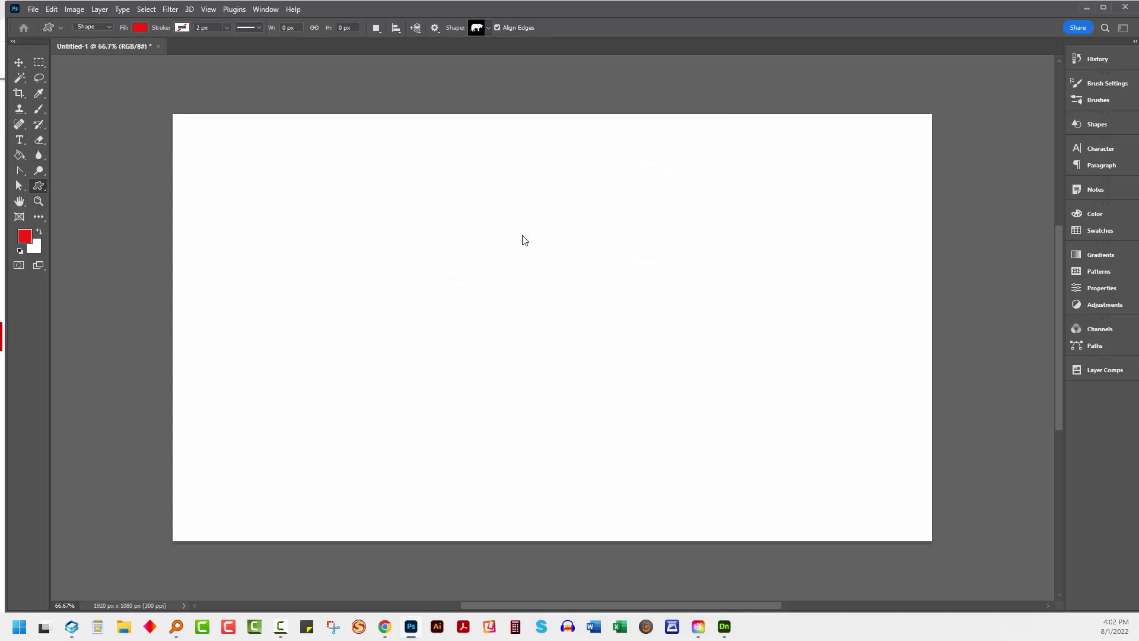
Reopen the shape picker and inspect the duplicated second Wild Animals group, then collapse it.
left_click(490, 29)
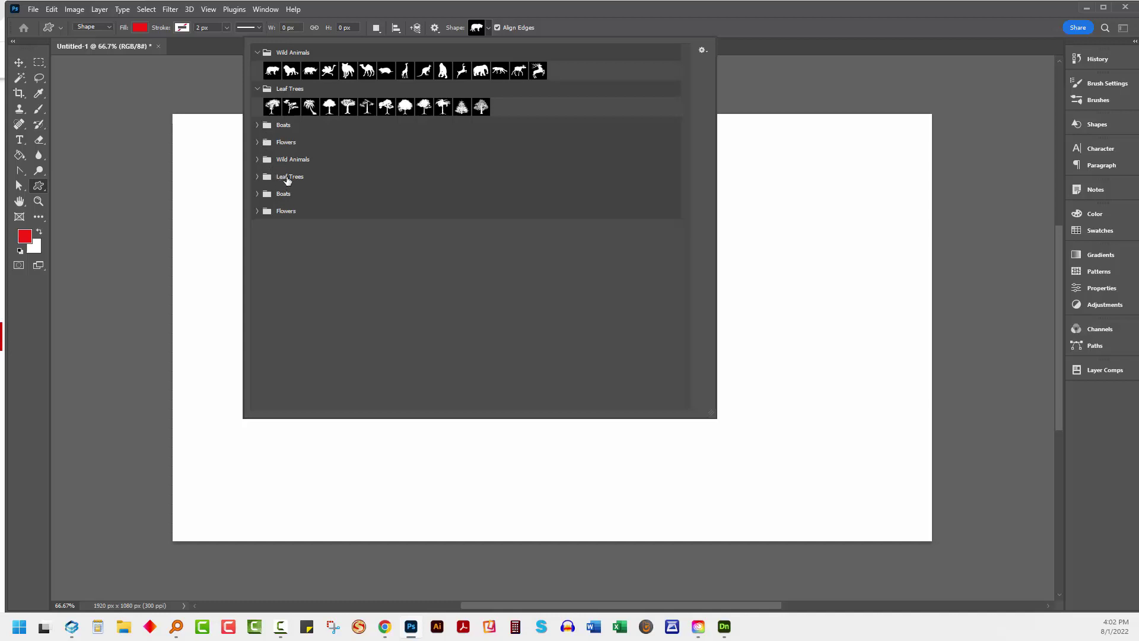
right_click(338, 161)
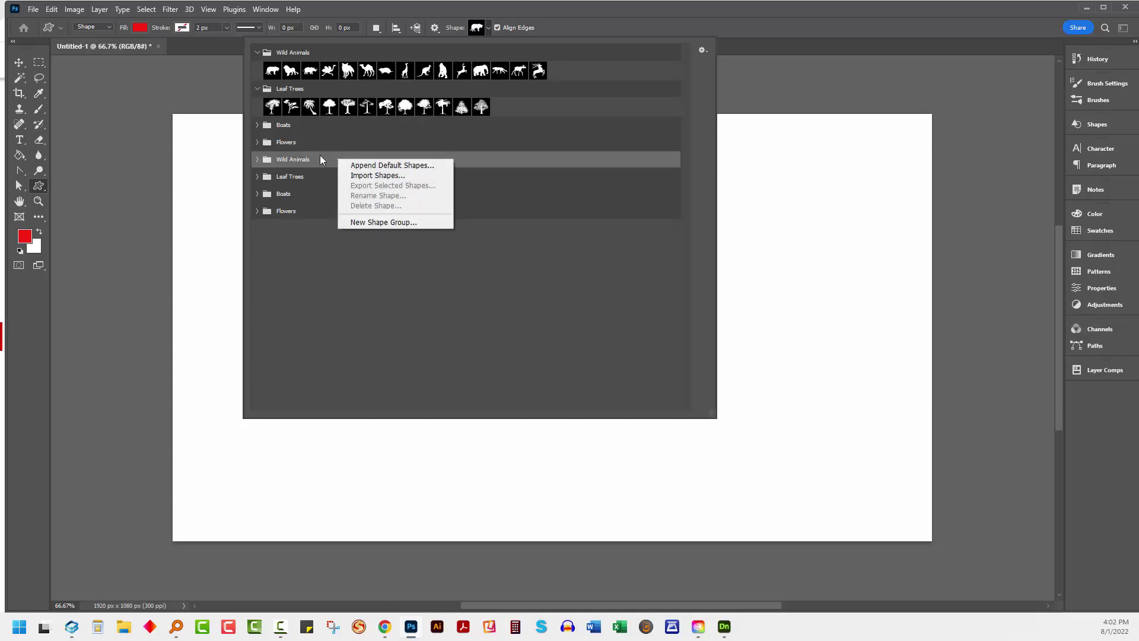
right_click(319, 155)
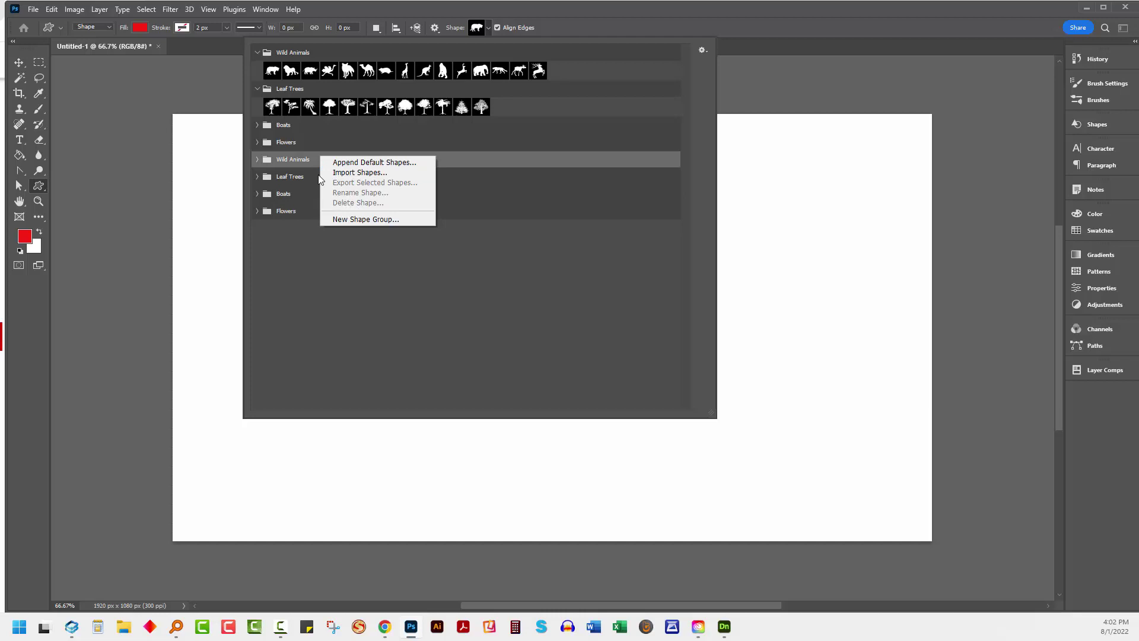
left_click(258, 160)
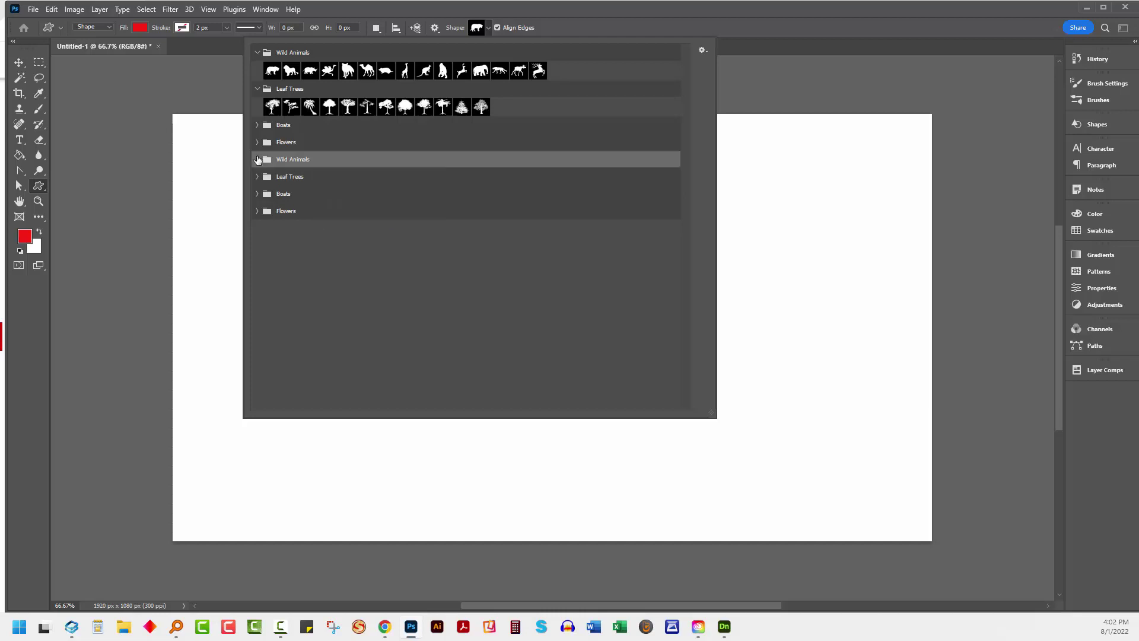
left_click(257, 160)
right_click(270, 176)
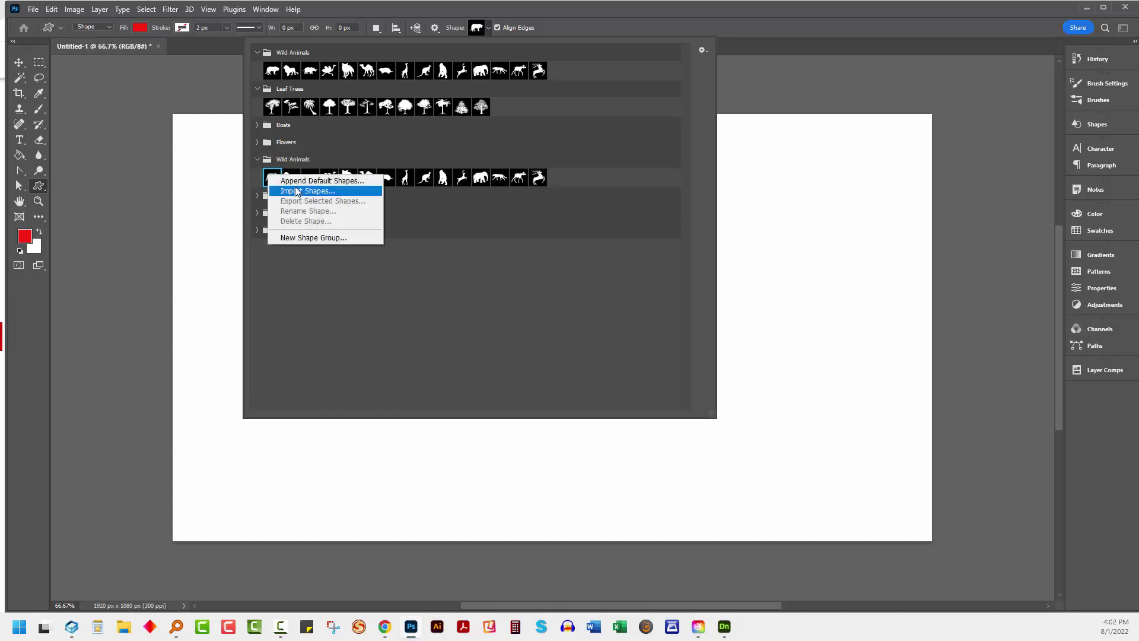
left_click(357, 285)
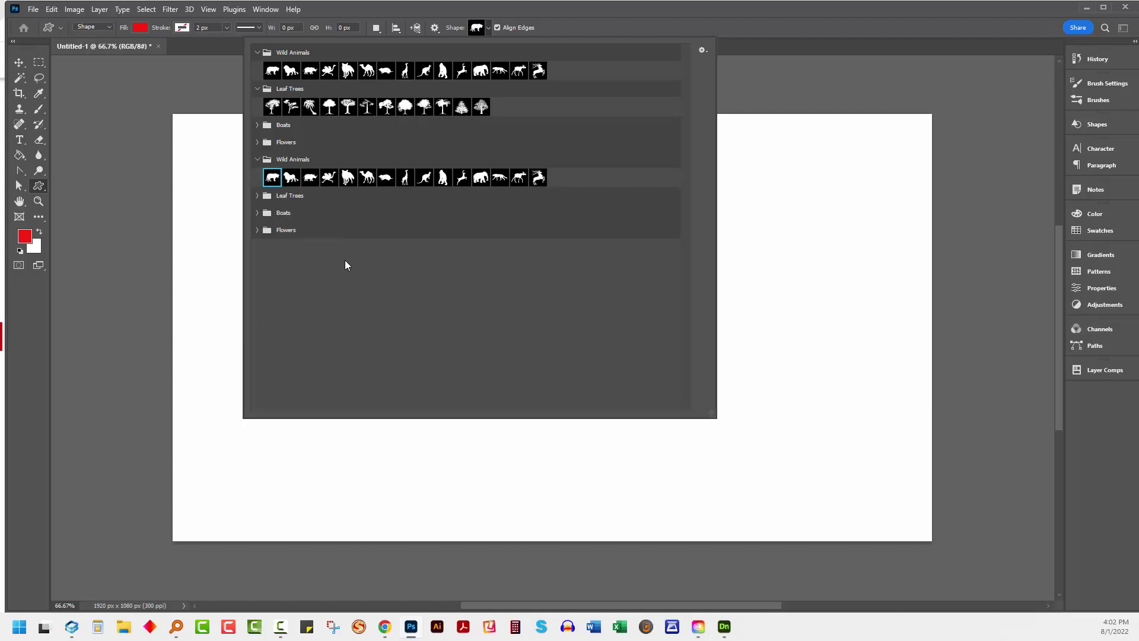
left_click(257, 160)
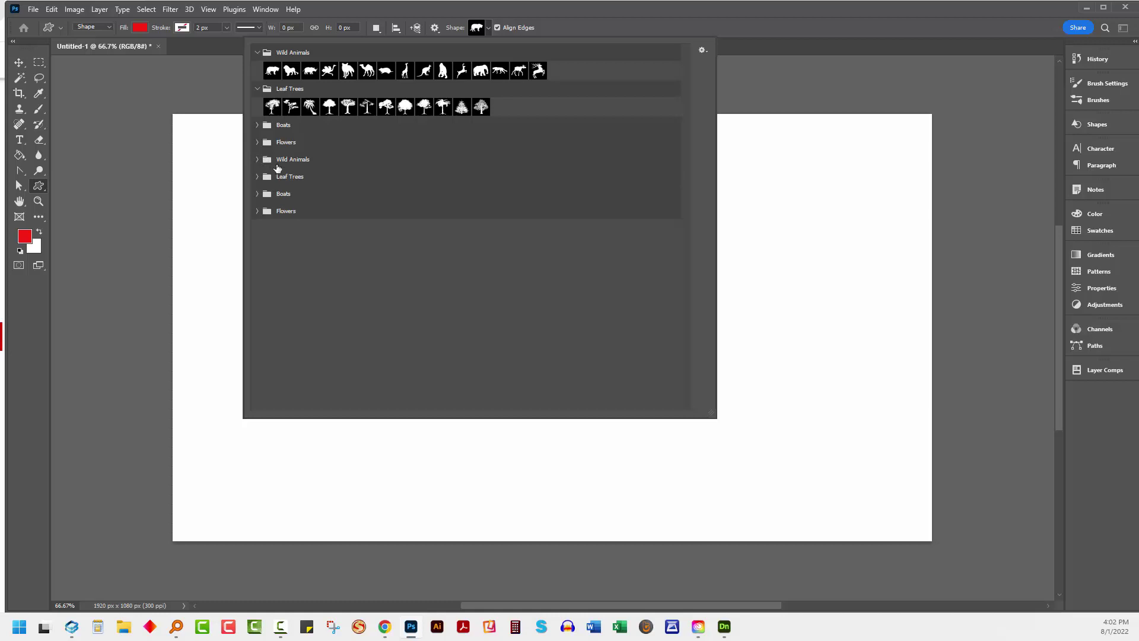
Open the Shapes panel from the Window menu and float it over the canvas centre.
left_click(266, 9)
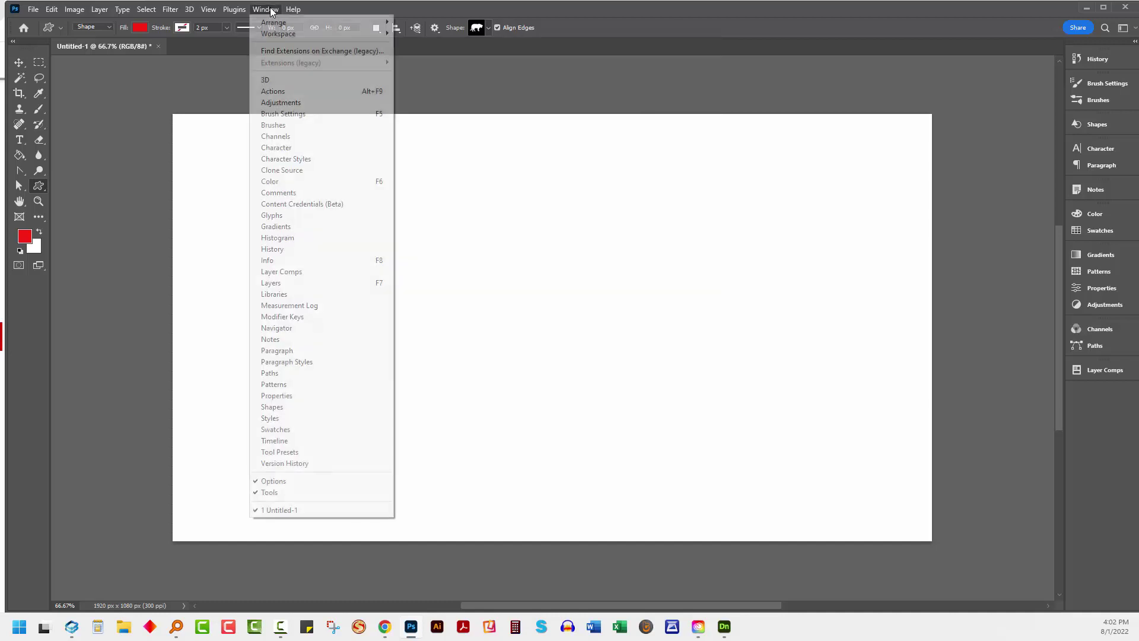
left_click(303, 414)
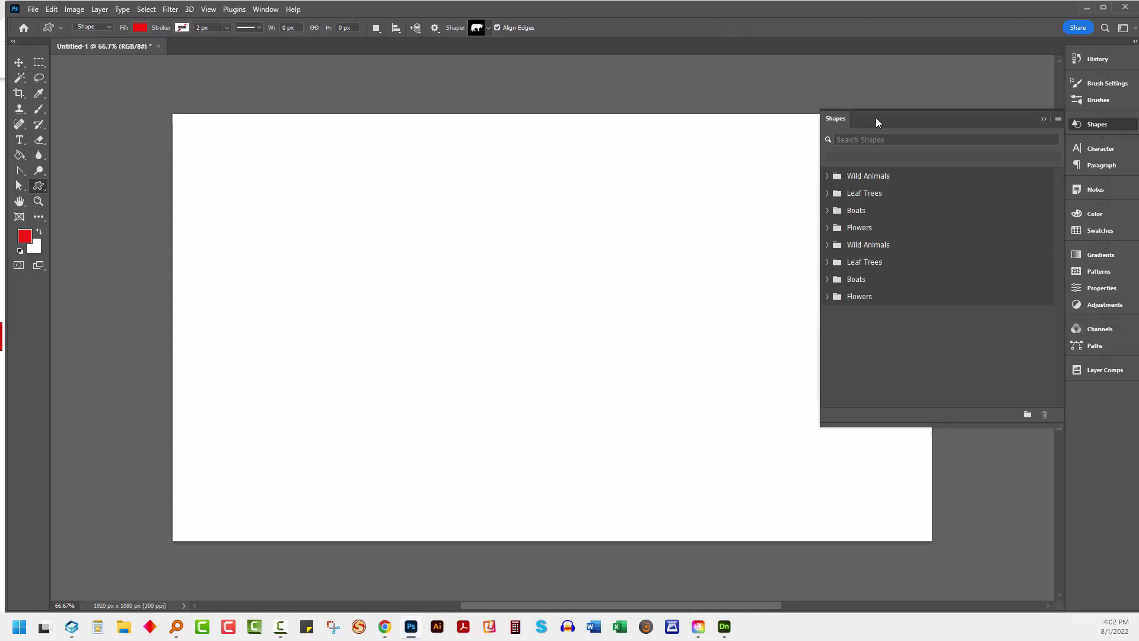
left_click_drag(876, 117, 469, 148)
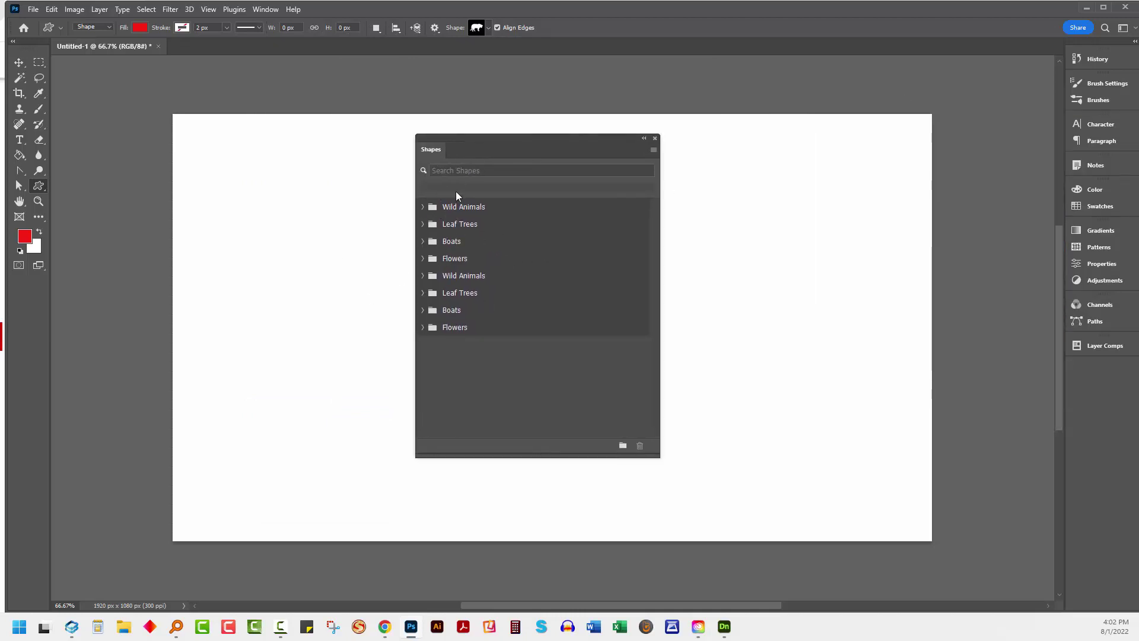
Delete the duplicate Wild Animals group from the Shapes panel.
right_click(493, 276)
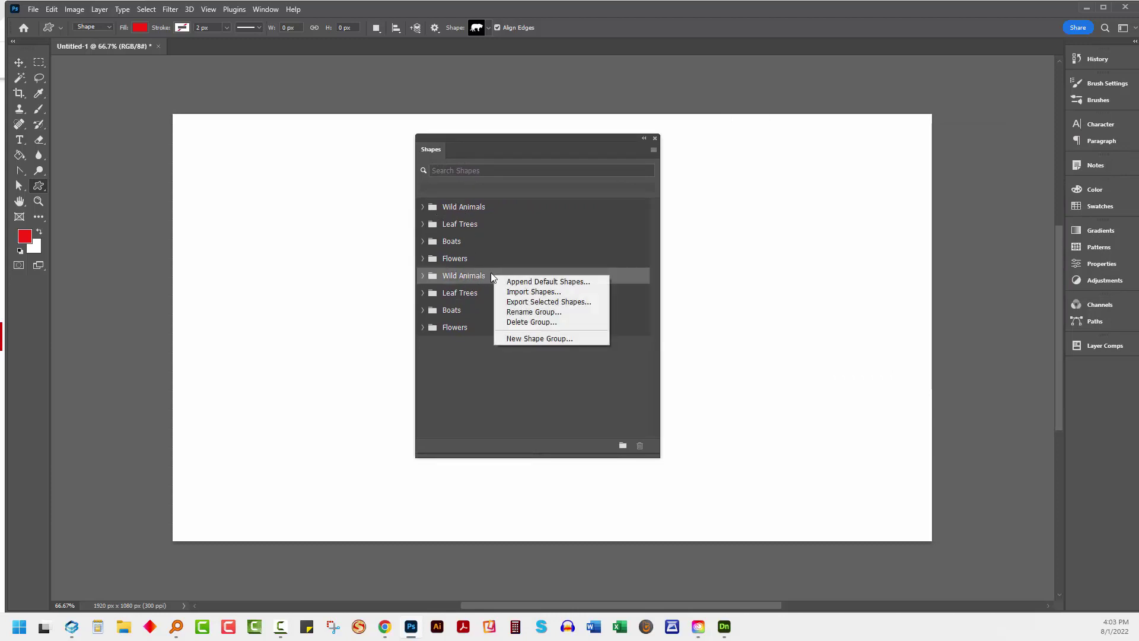
left_click(527, 323)
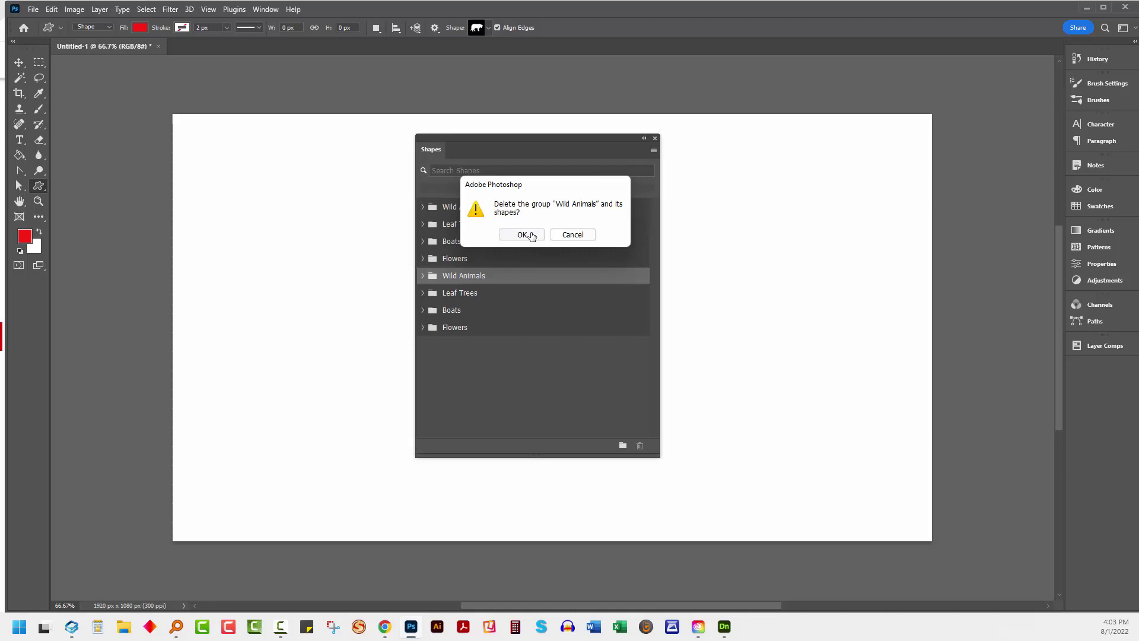
left_click(521, 234)
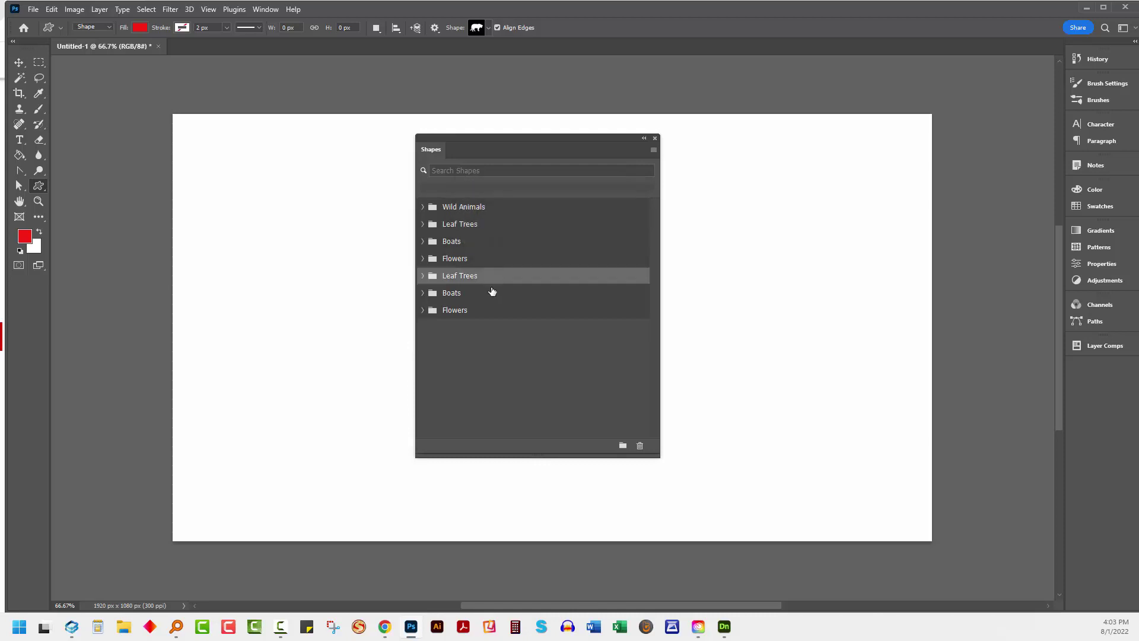
Delete the three remaining duplicate groups, including Boats and Flowers, in one go.
left_click(491, 293, "shift")
left_click(498, 309, "shift")
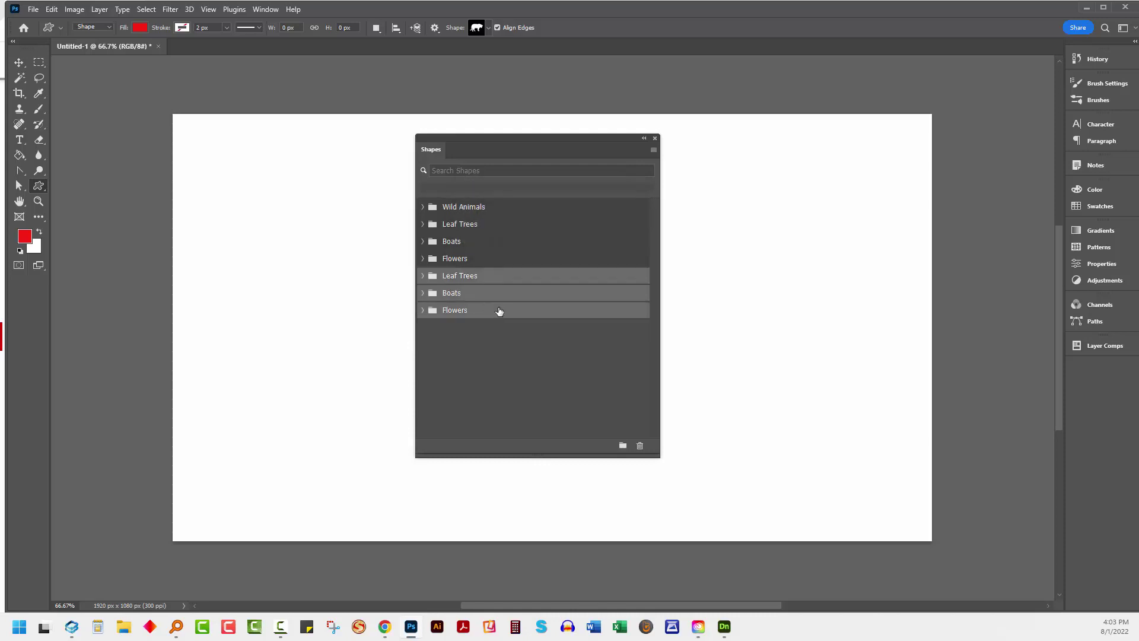
right_click(490, 274)
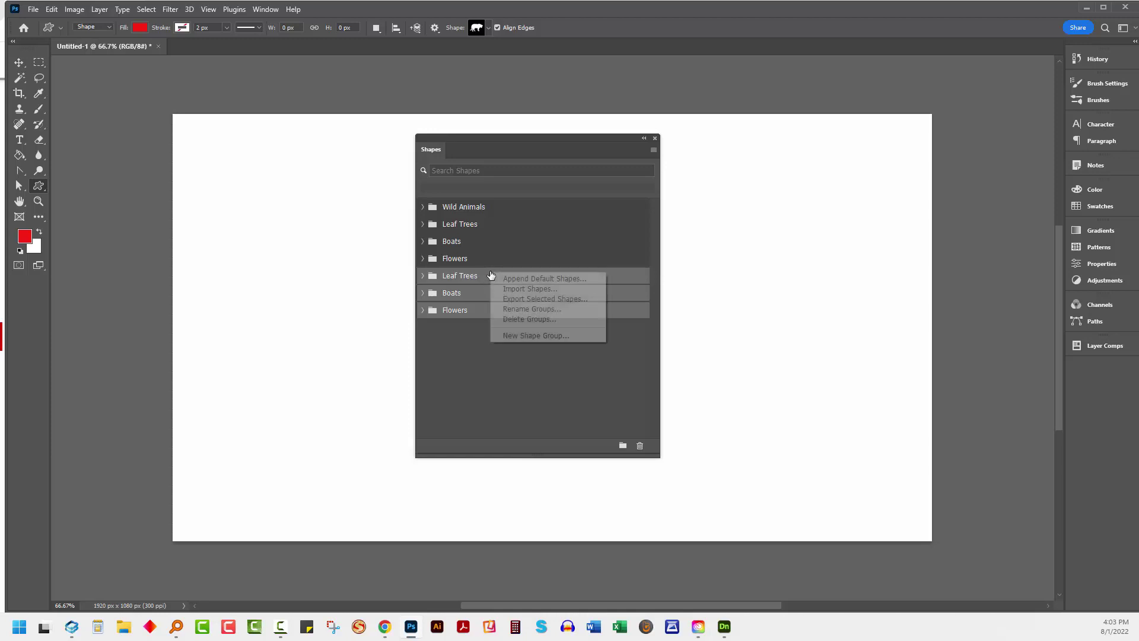
left_click(525, 318)
left_click(514, 237)
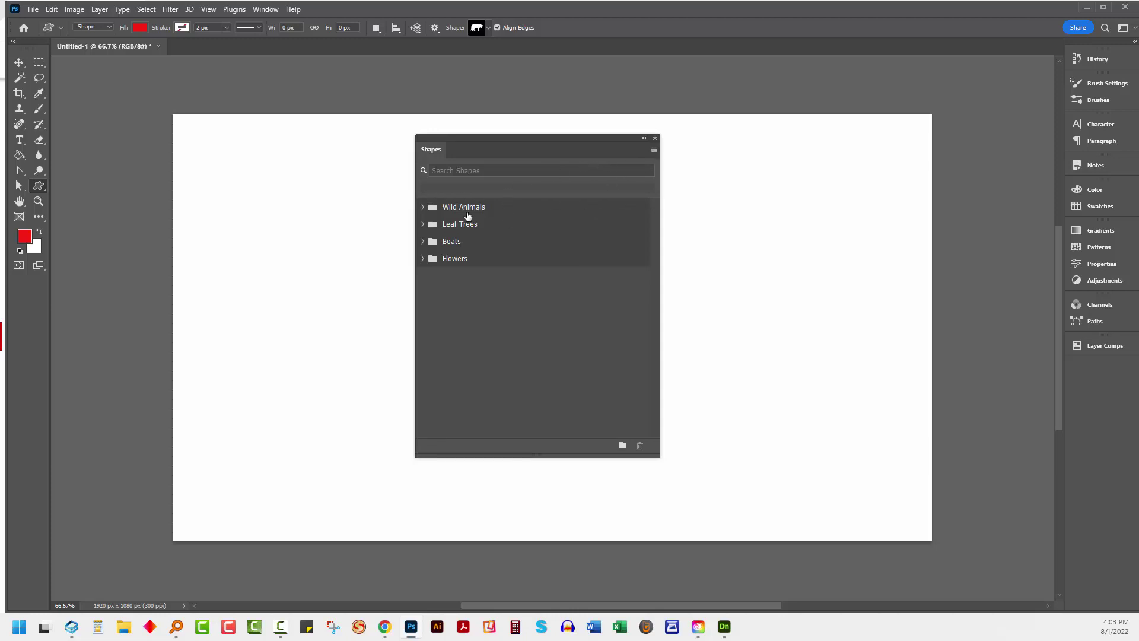
Add Legacy Shapes and More, then browse its 2019 Shapes and All Legacy Default Shapes folders.
left_click(652, 151)
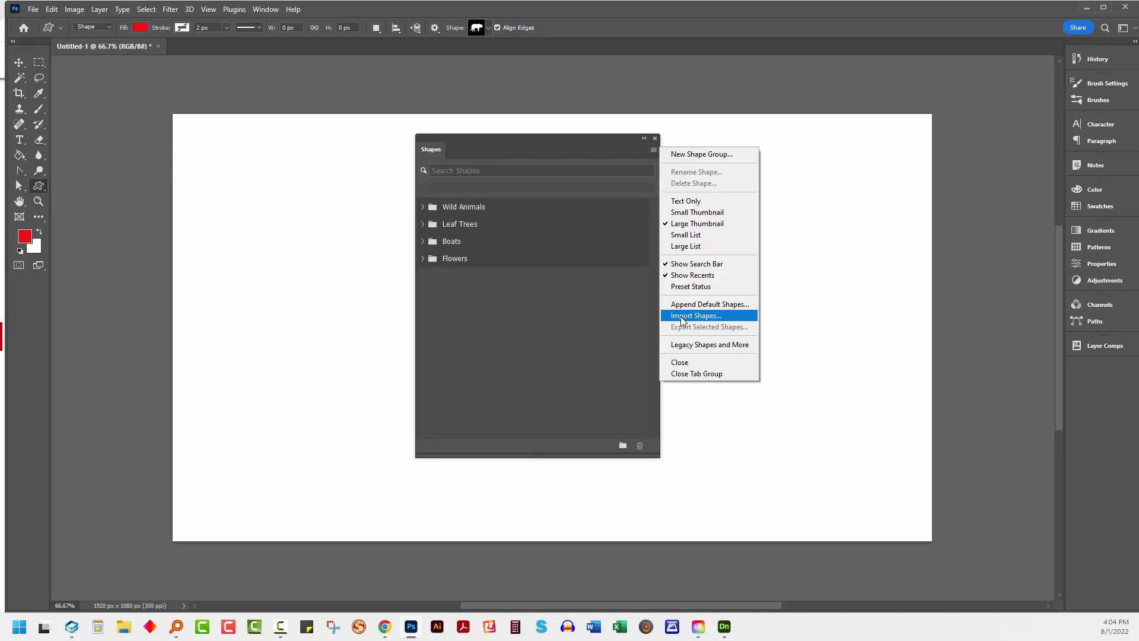
left_click(683, 347)
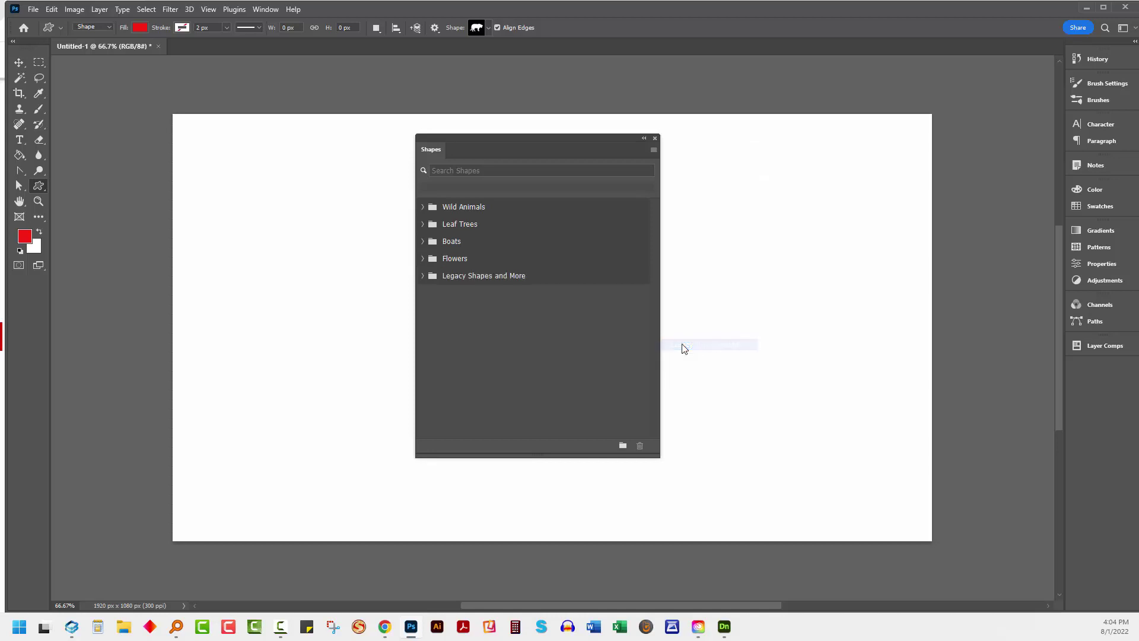
left_click(423, 276)
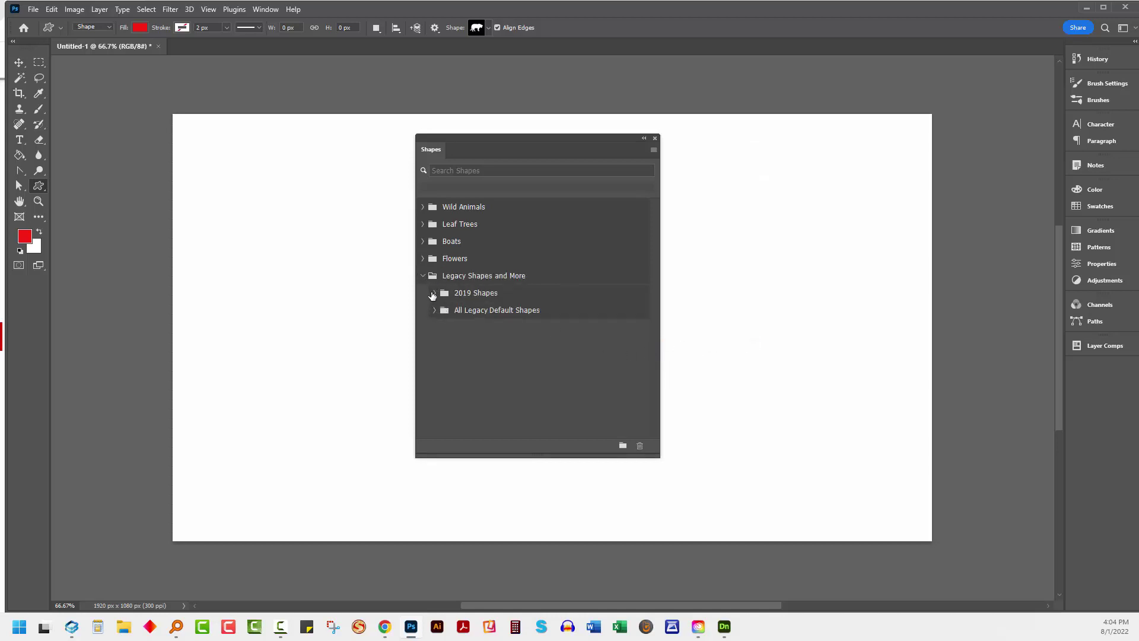
left_click(433, 293)
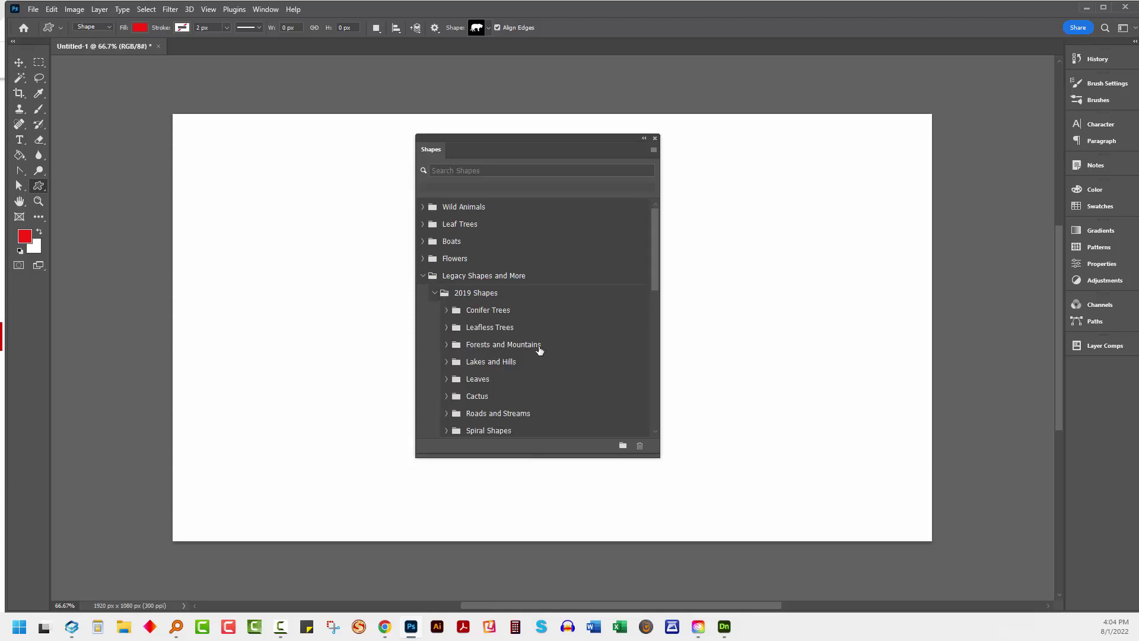
left_click(434, 293)
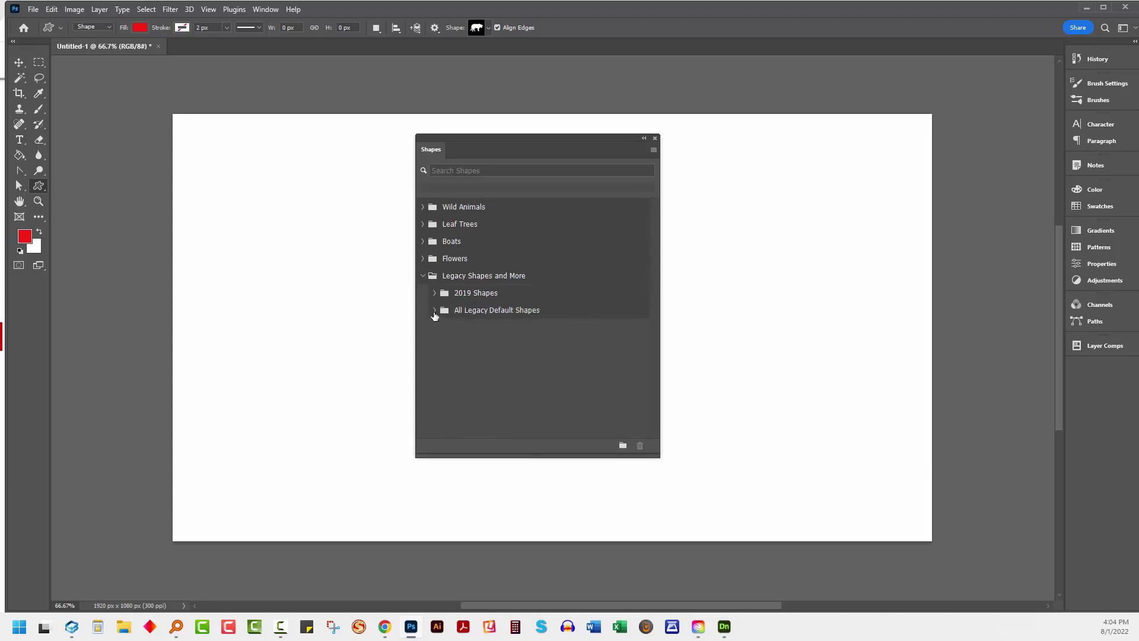
left_click(434, 310)
mouse_move(654, 288)
left_mouse_down()
mouse_move(656, 395)
mouse_move(650, 274)
left_mouse_up()
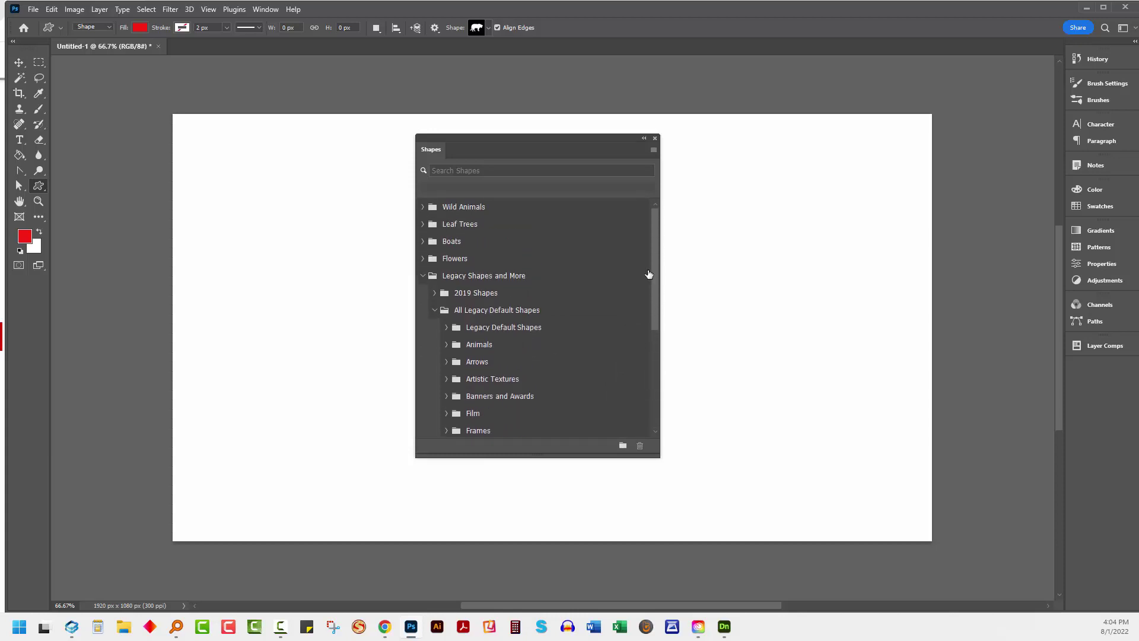
left_click(422, 277)
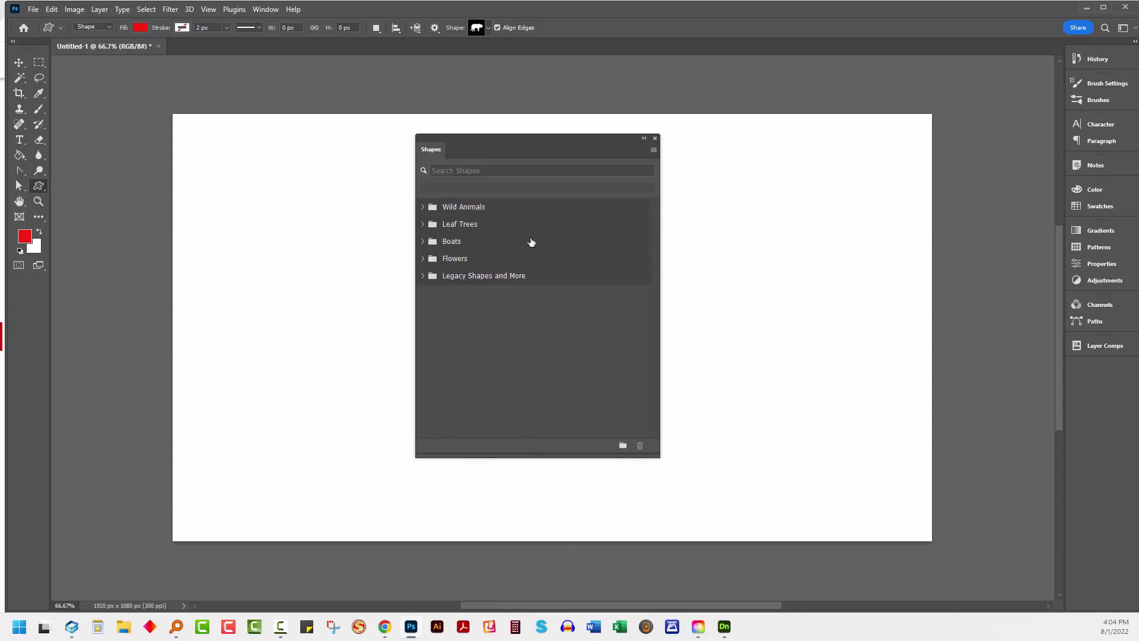
Close the Shapes panel and expand Legacy Shapes and More > All Legacy Default Shapes in the picker.
left_click(655, 139)
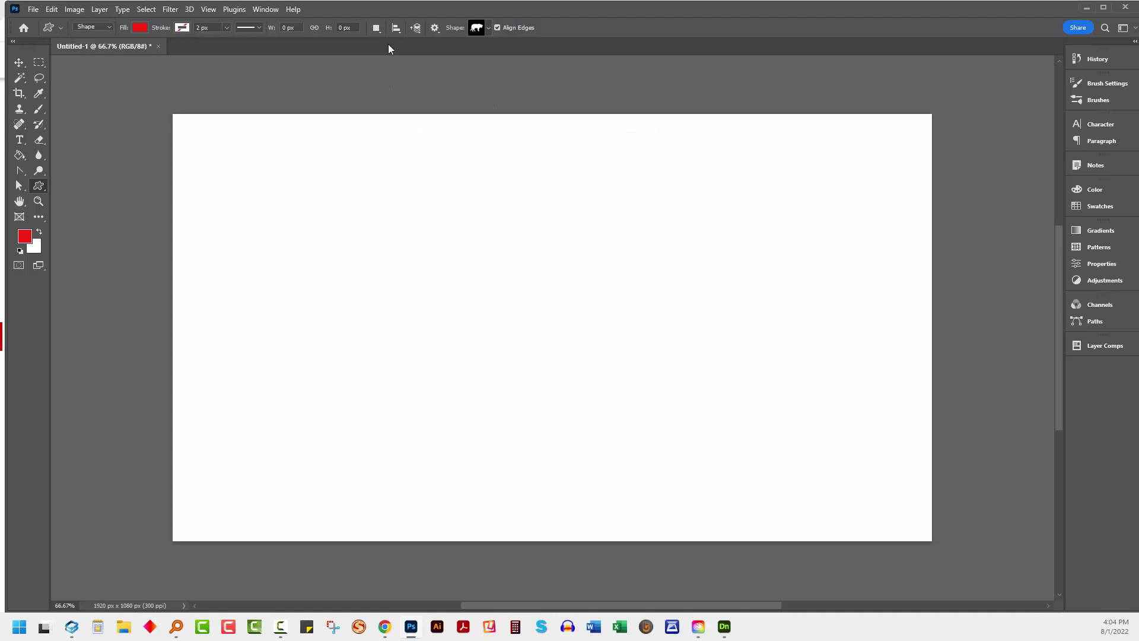
left_click(489, 28)
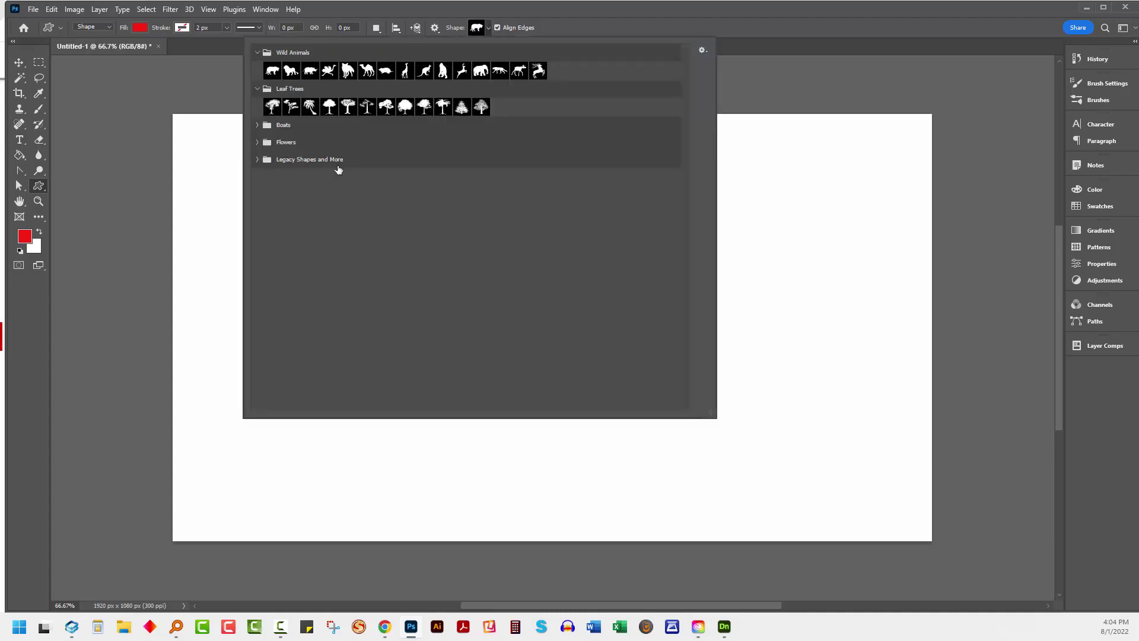
left_click(258, 160)
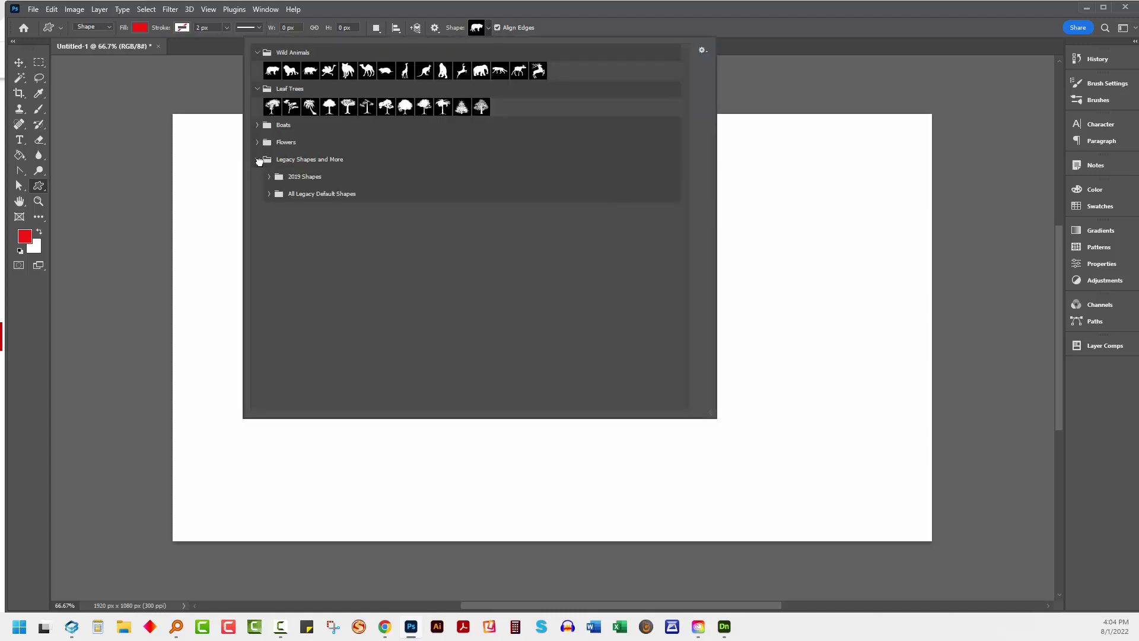
left_click(266, 194)
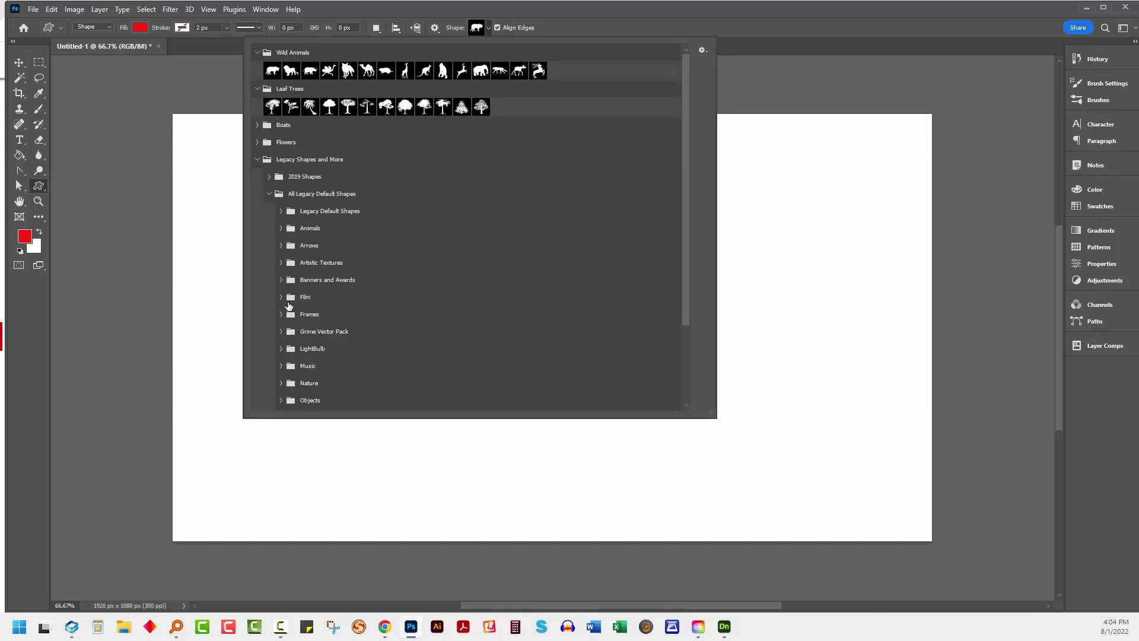